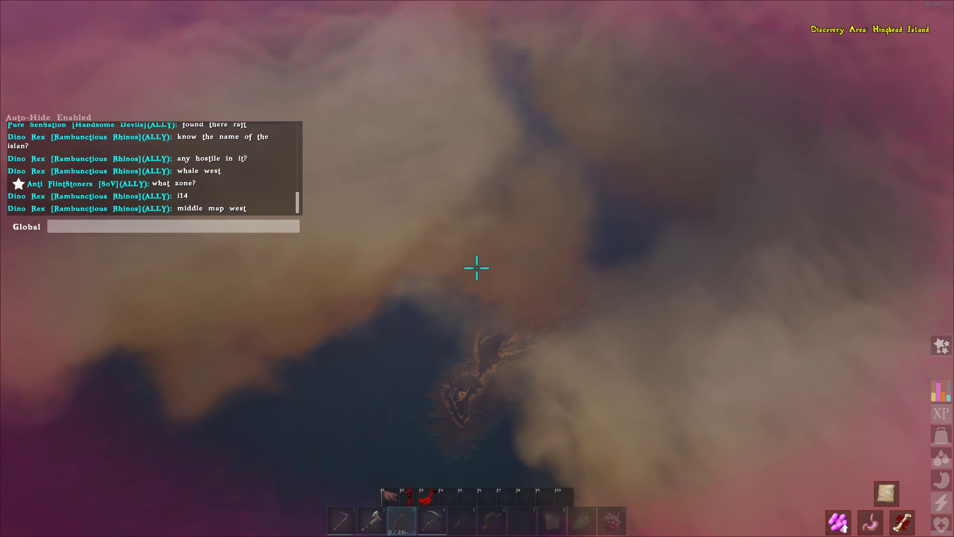
Shoot stone arrows into the sky until the bow breaks.
click(477, 268)
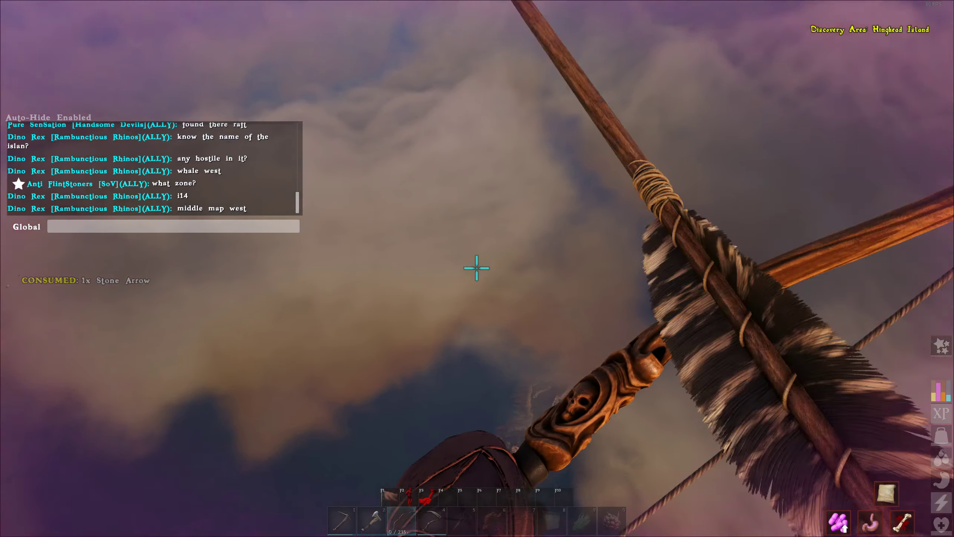
click(477, 267)
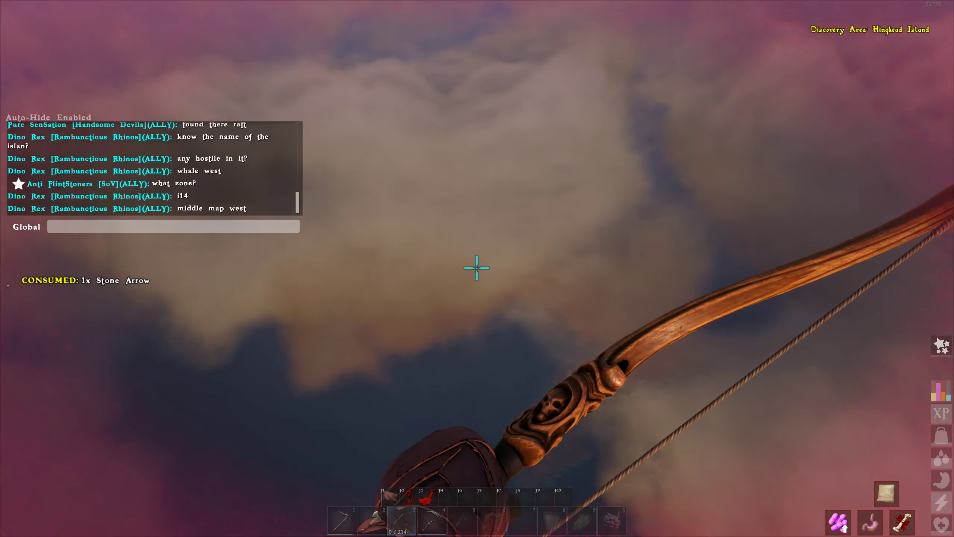
click(477, 267)
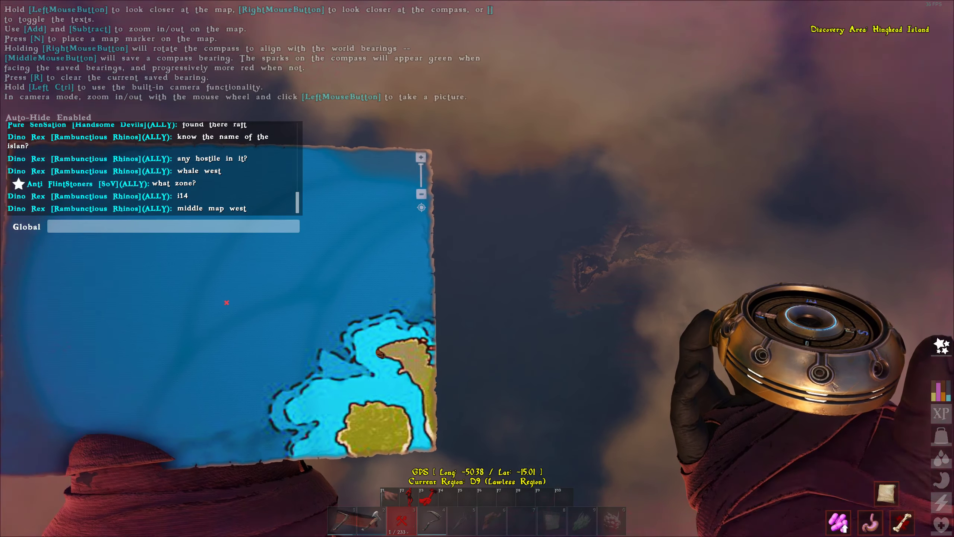
Zoom the map out to the whole region, then put the map and compass away.
key(minus)
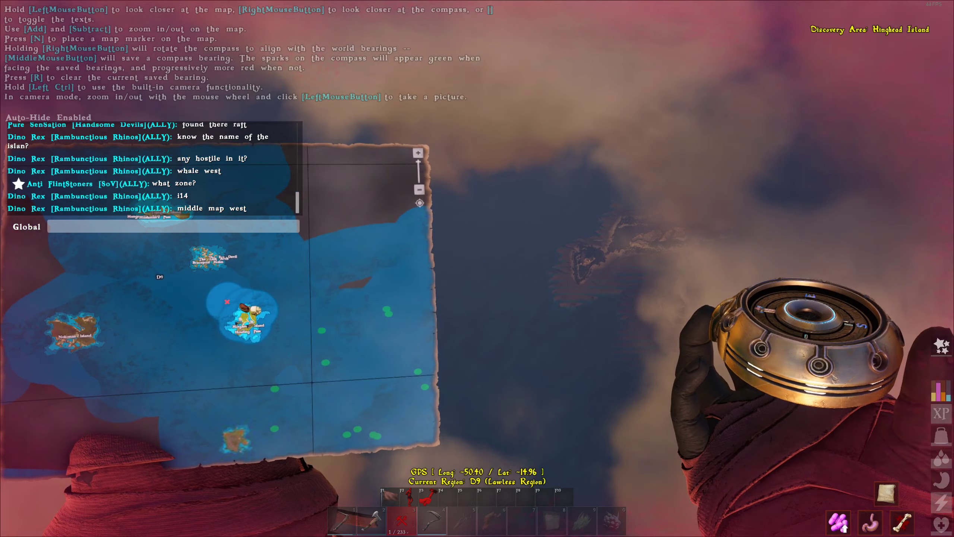
key(q)
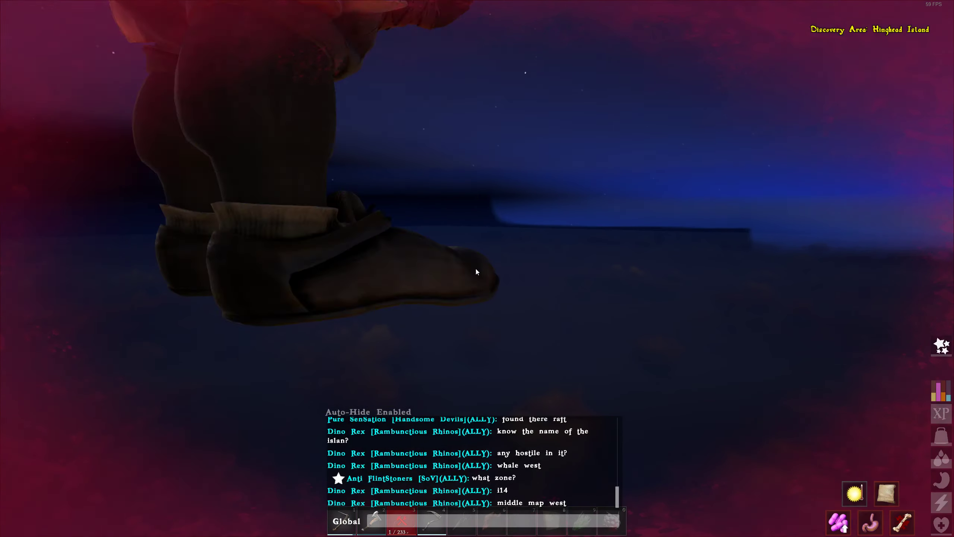
From the inventory, eat the prime animal meat stack and rotten meat until the character dies.
key(i)
key(e)
key(e)
key(e)
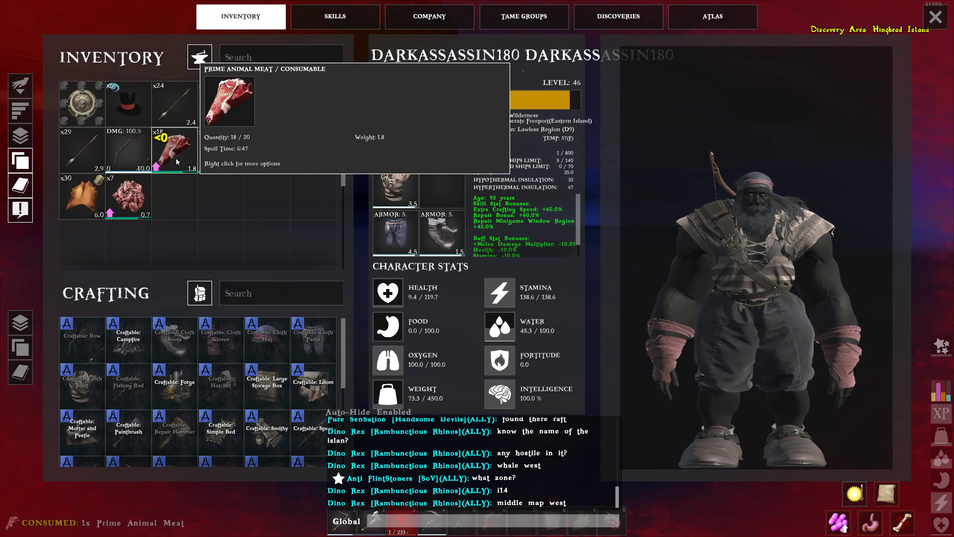
key(e)
key(e)
key(e)
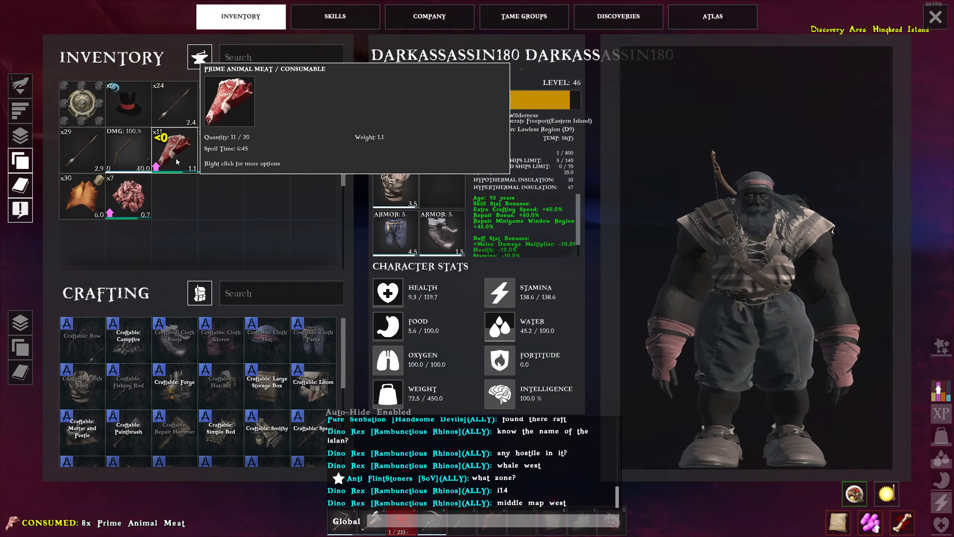
key(e)
key(e)
key(e)
key(e)
key(e)
key(e)
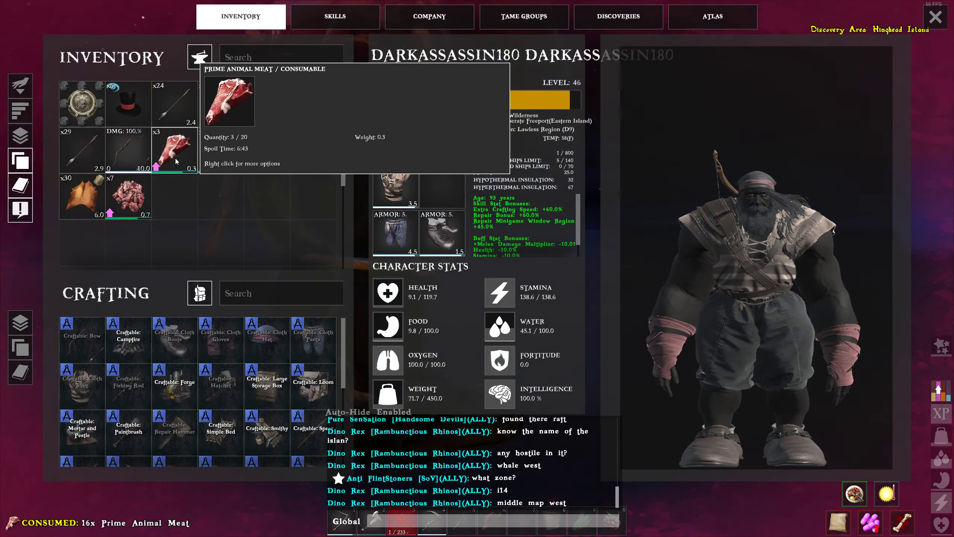
key(e)
key(e)
key(e)
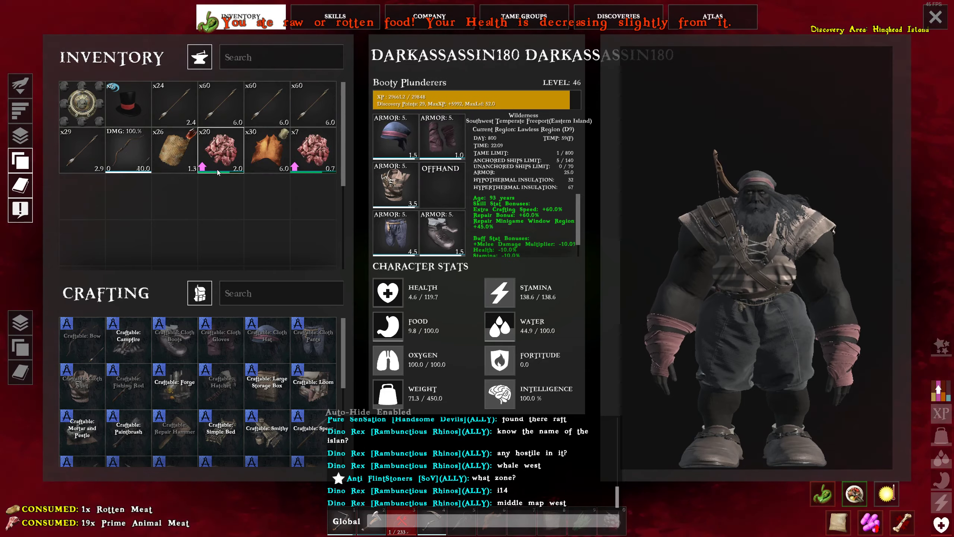
key(e)
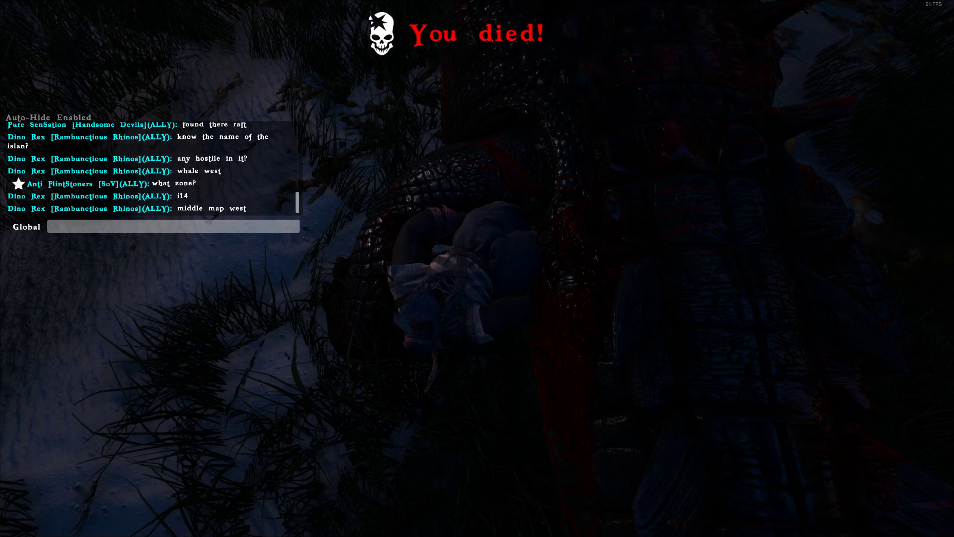
Dismiss the pause menu to reveal the respawn map.
key(Escape)
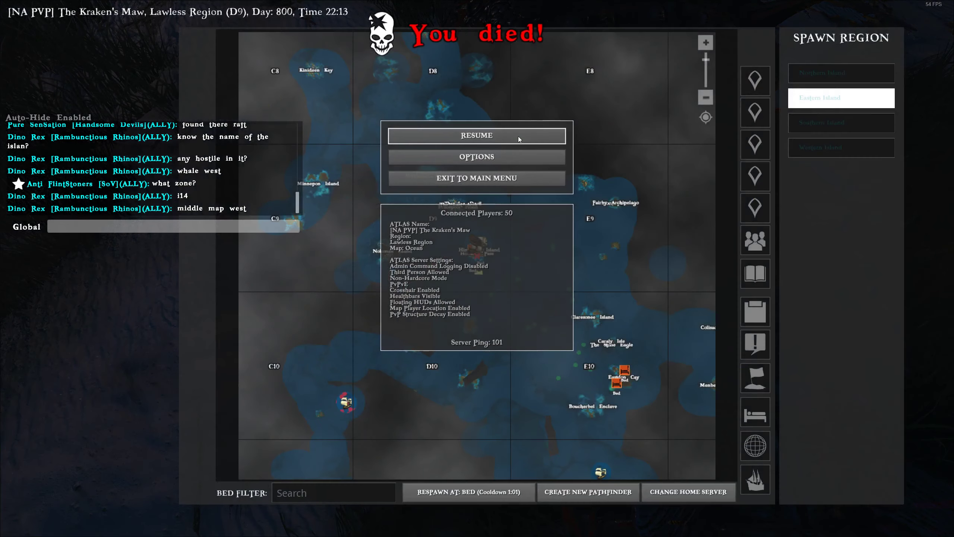
click(518, 136)
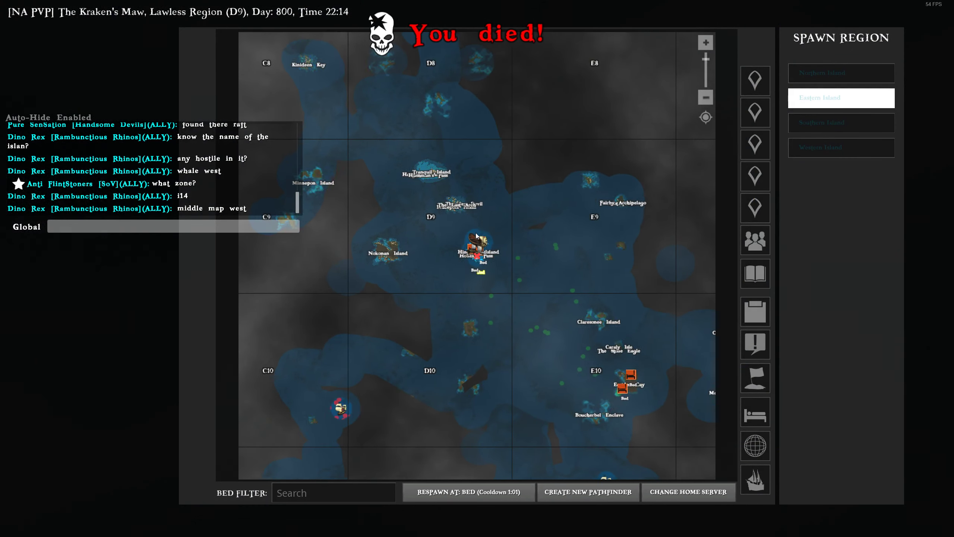
scroll(612, 331, up, 5)
scroll(479, 241, up, 5)
scroll(511, 173, up, 3)
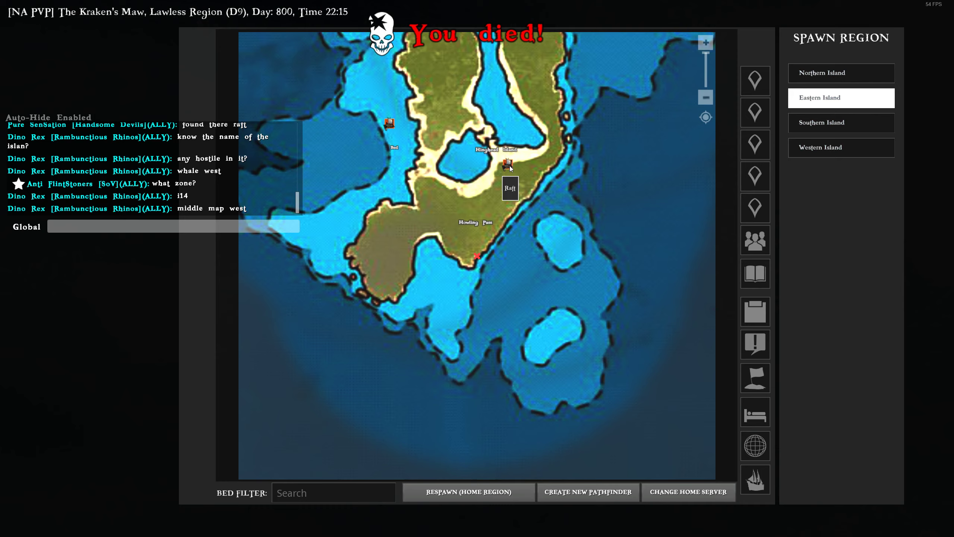